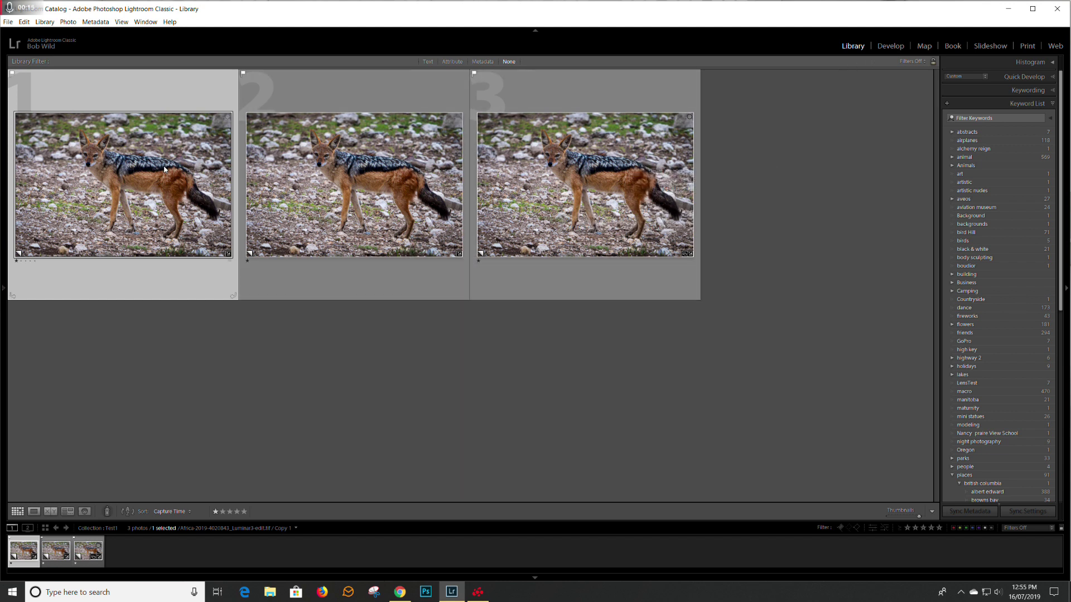
- Open the first copy for developing, reset its post-crop vignette amount, and darken the vignette to -53
click(888, 49)
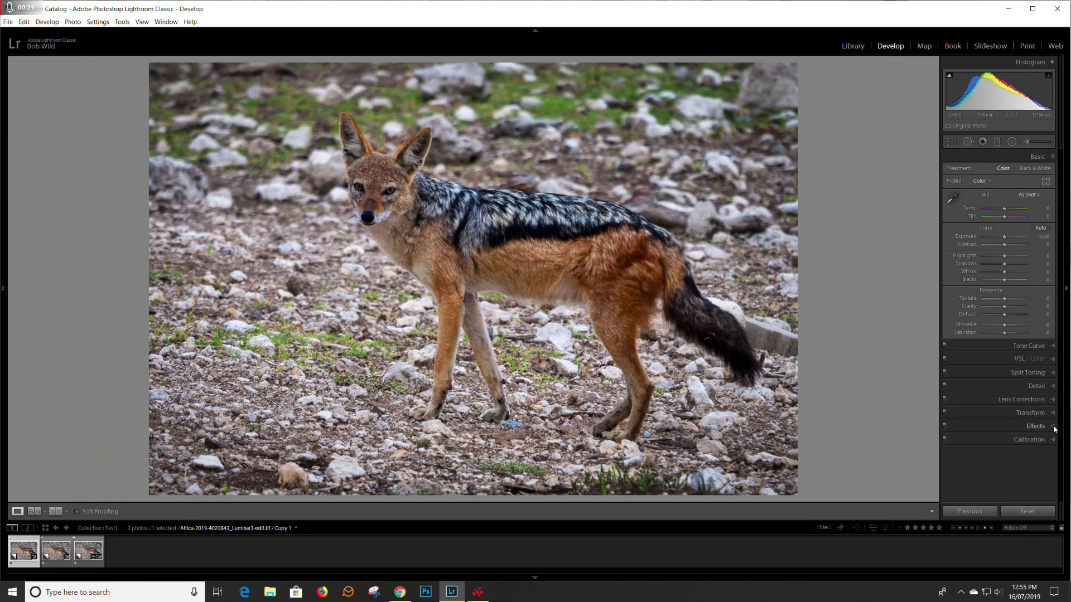
click(1036, 426)
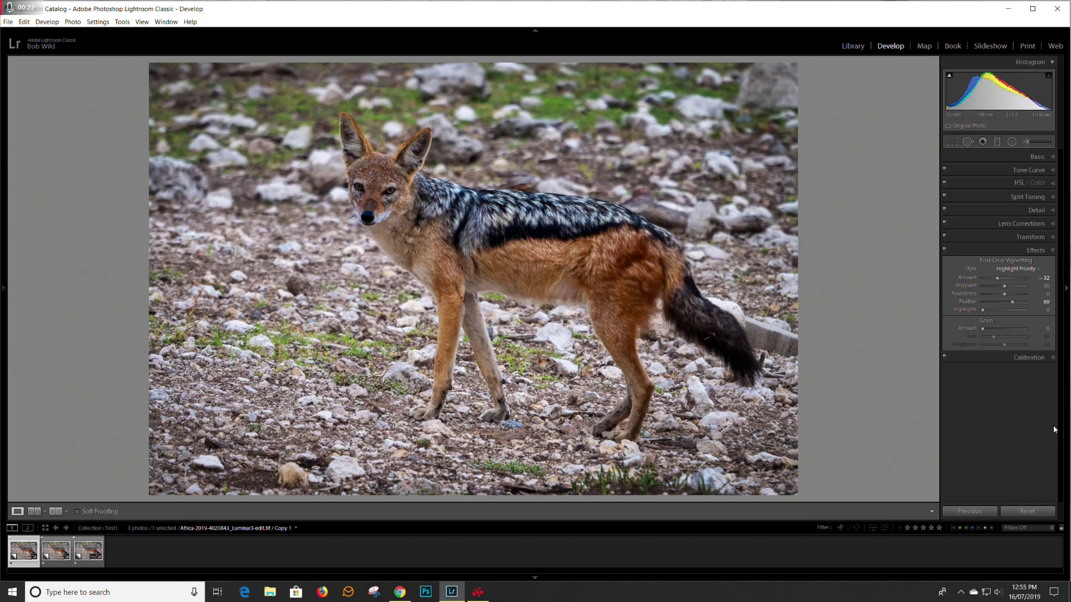
double_click(969, 278)
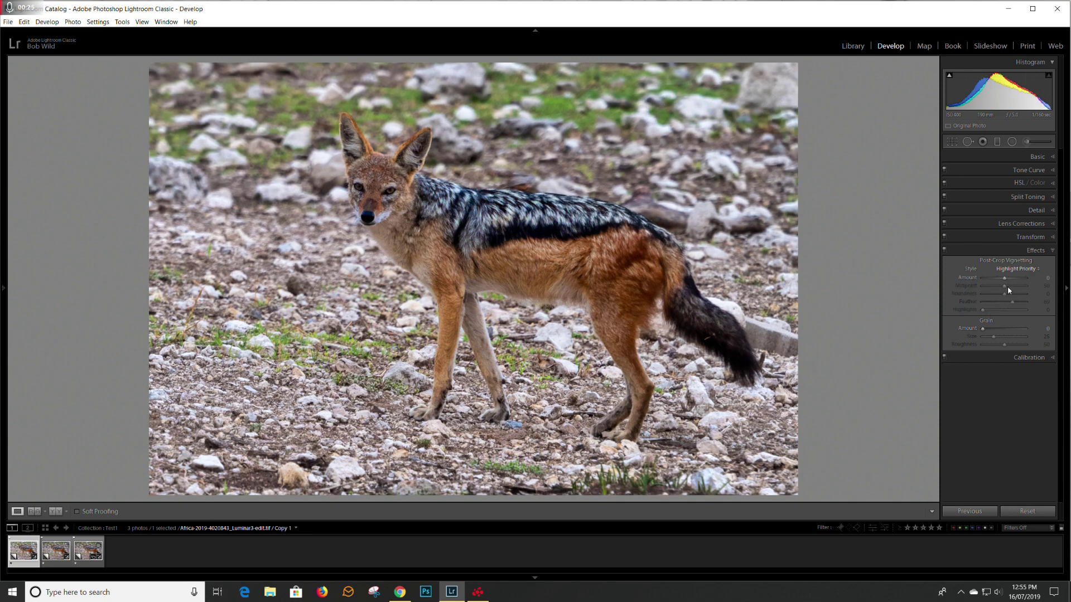
drag(1005, 278, 994, 279)
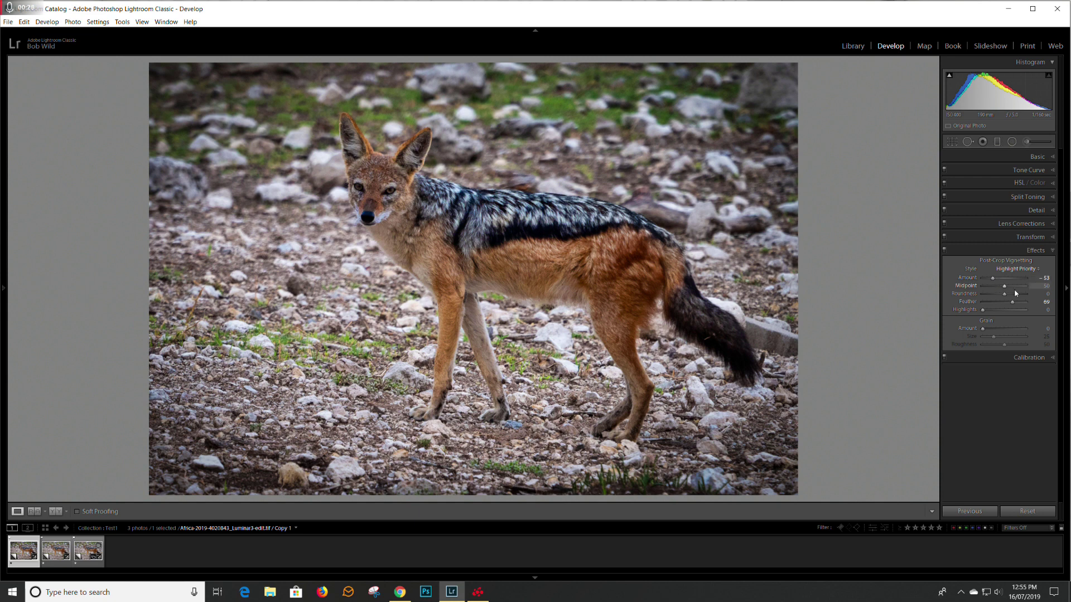
- Set the vignette's feather to 0 and roundness to +17, and reset its midpoint to the default
drag(1014, 305, 1018, 304)
drag(1018, 304, 983, 306)
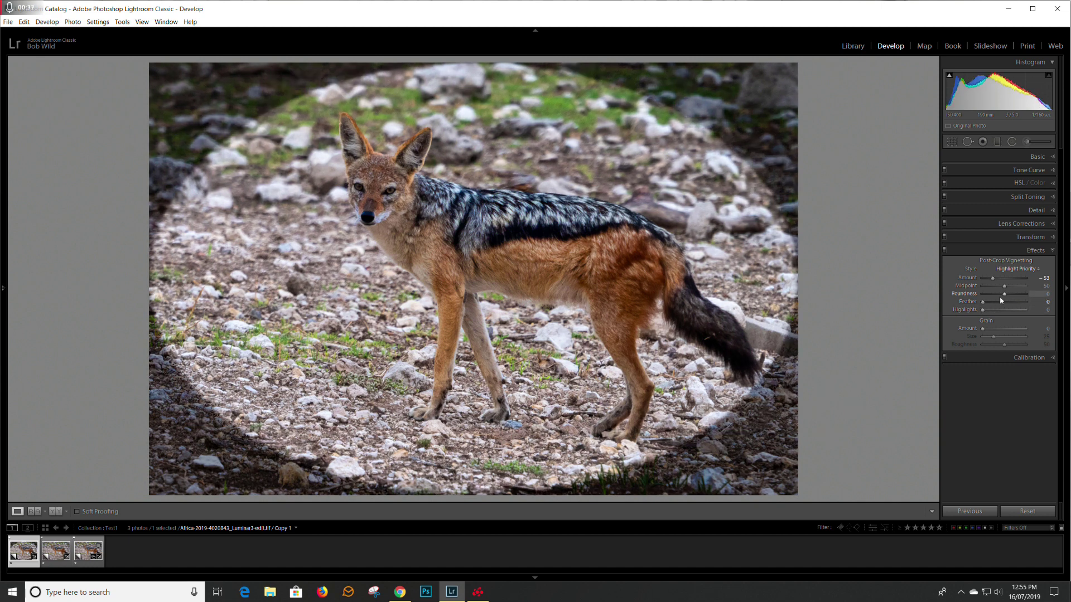
mouse_move(1004, 296)
mouse_down()
mouse_move(1025, 294)
mouse_move(983, 294)
mouse_move(1026, 293)
mouse_move(1024, 282)
mouse_move(943, 295)
mouse_move(1010, 280)
mouse_move(990, 287)
mouse_up()
double_click(972, 286)
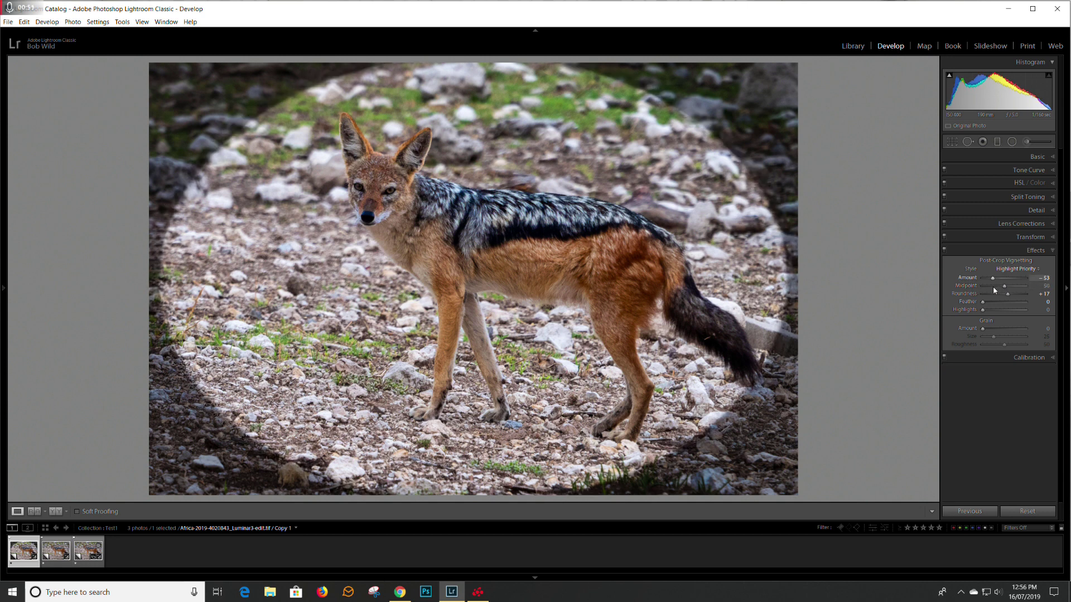
- Soften the vignette's edge with a feather of 68 and set its amount to -30
drag(984, 302, 997, 280)
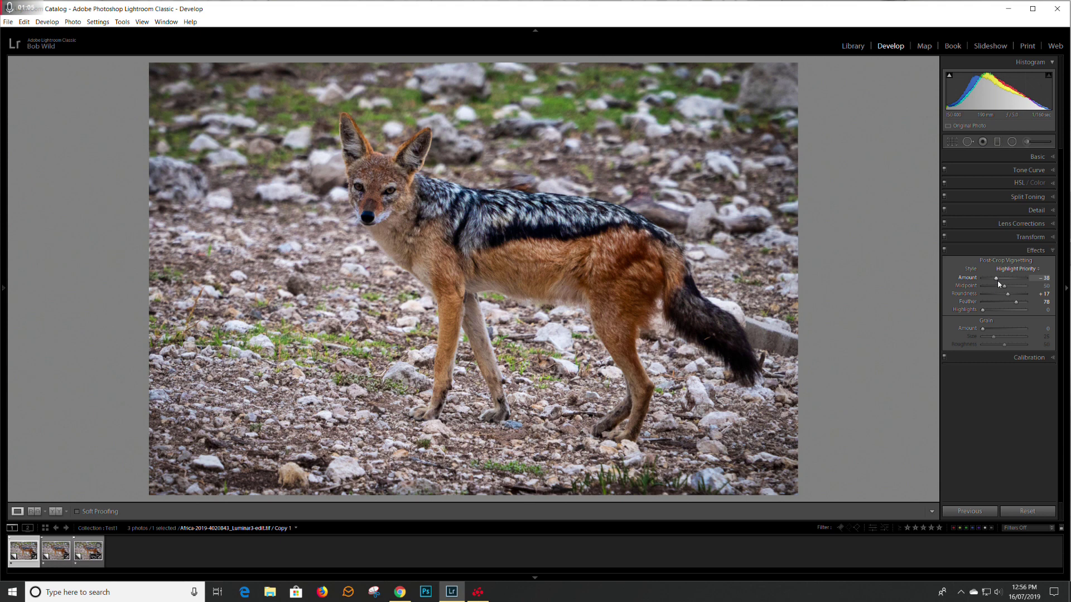
drag(996, 278, 990, 278)
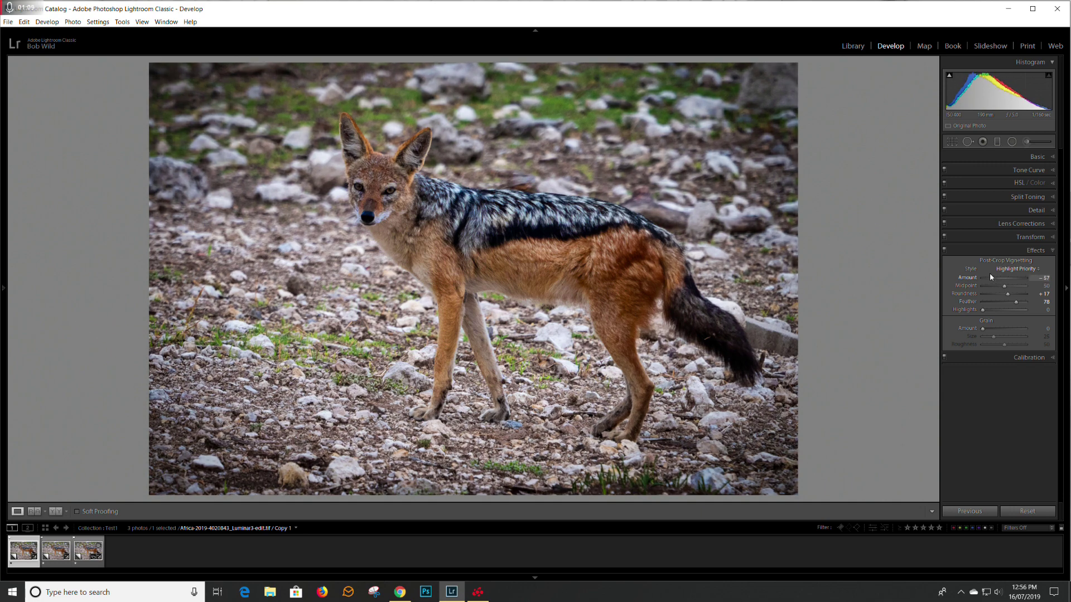
drag(991, 277, 993, 274)
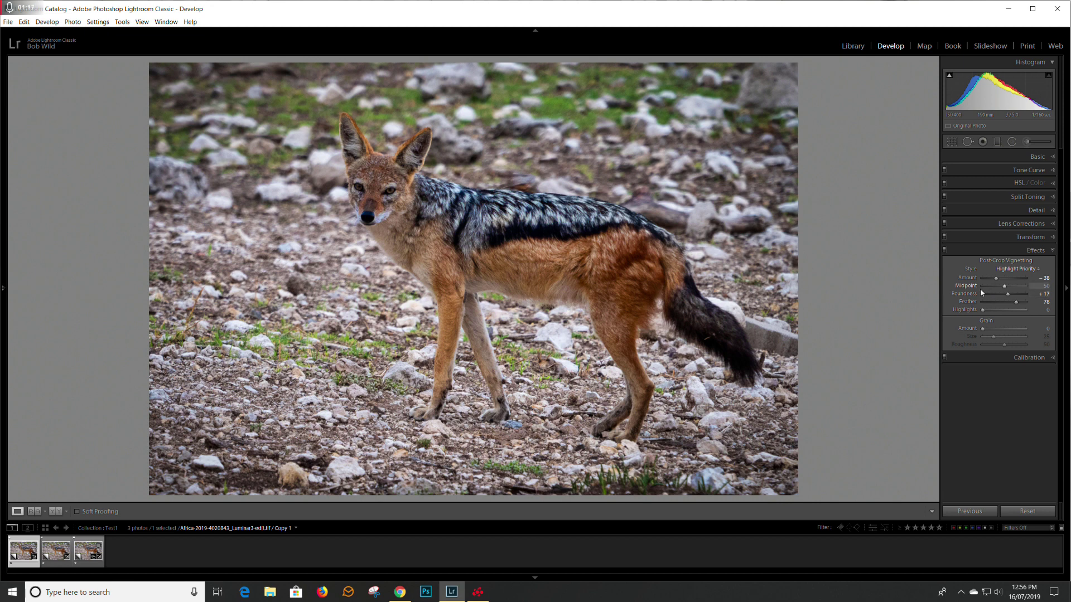
drag(1015, 306, 1010, 302)
drag(996, 281, 998, 280)
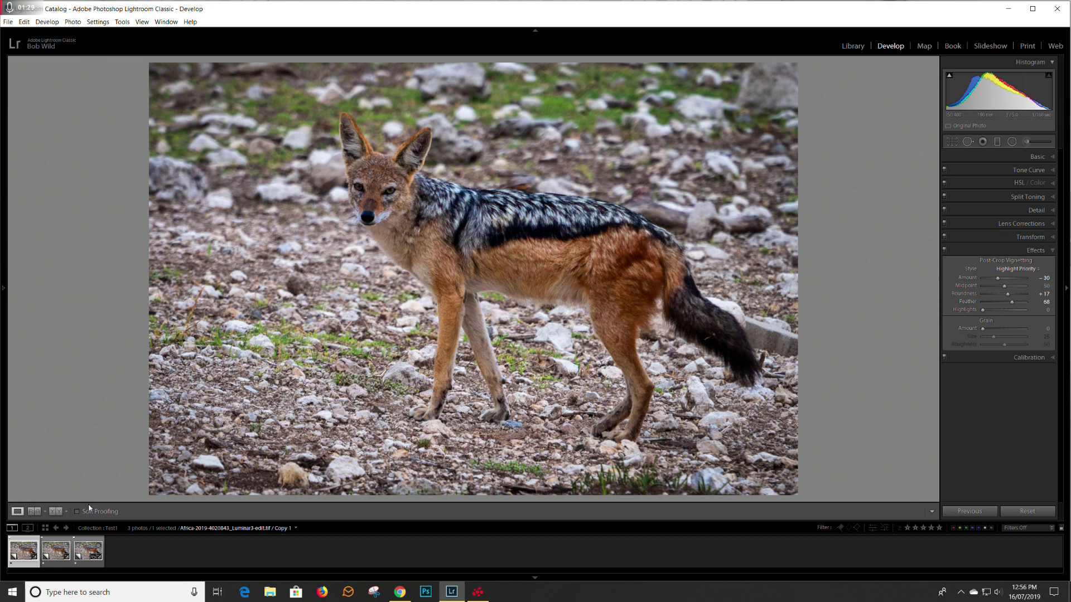
- Reset the post-crop vignette amount on the second and third copies of the photo
click(56, 556)
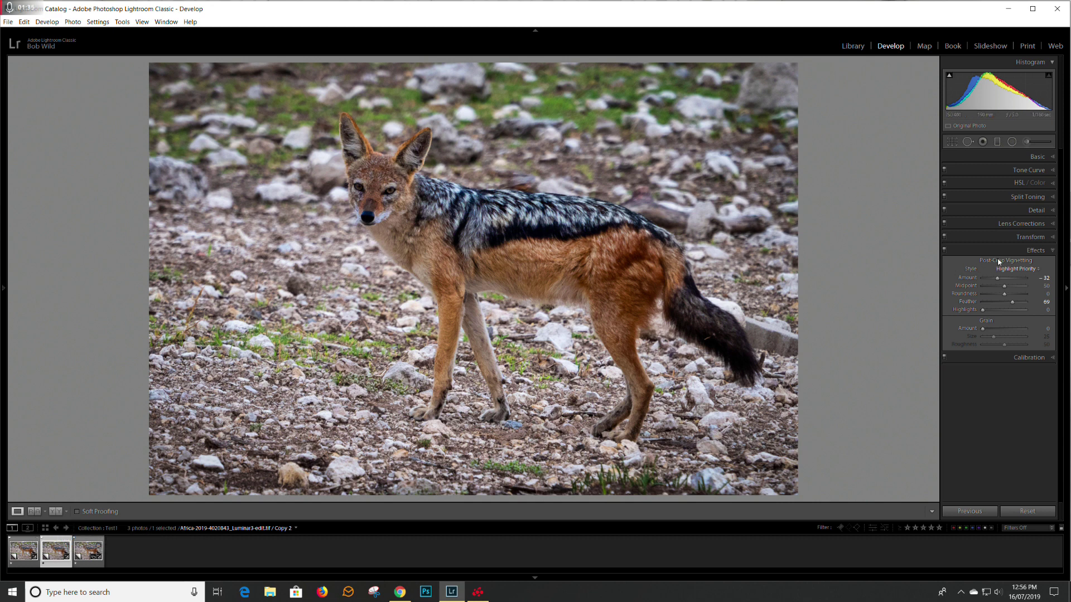
double_click(966, 278)
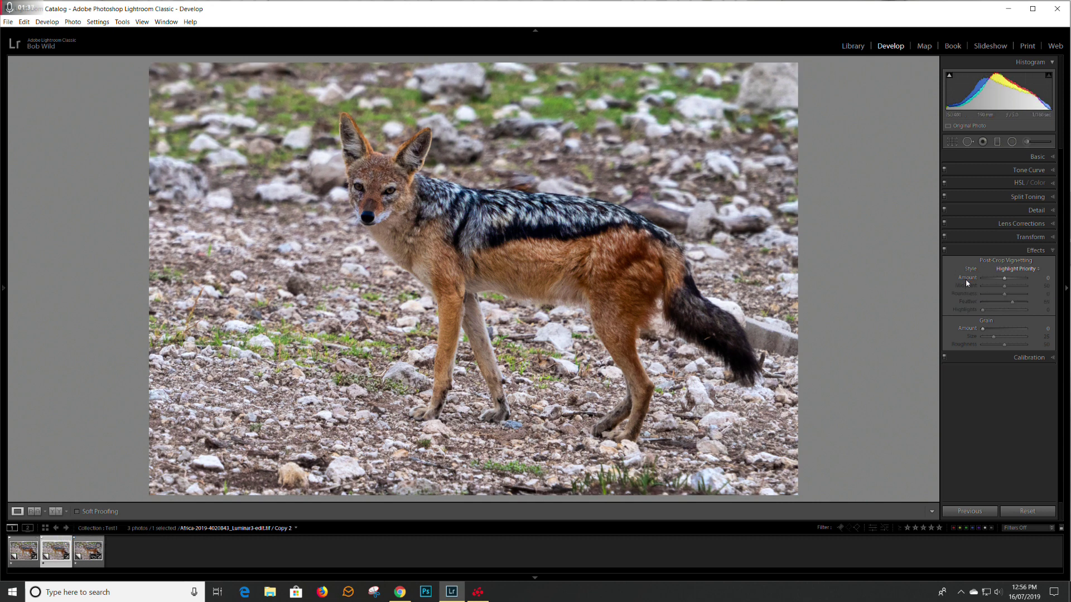
click(92, 554)
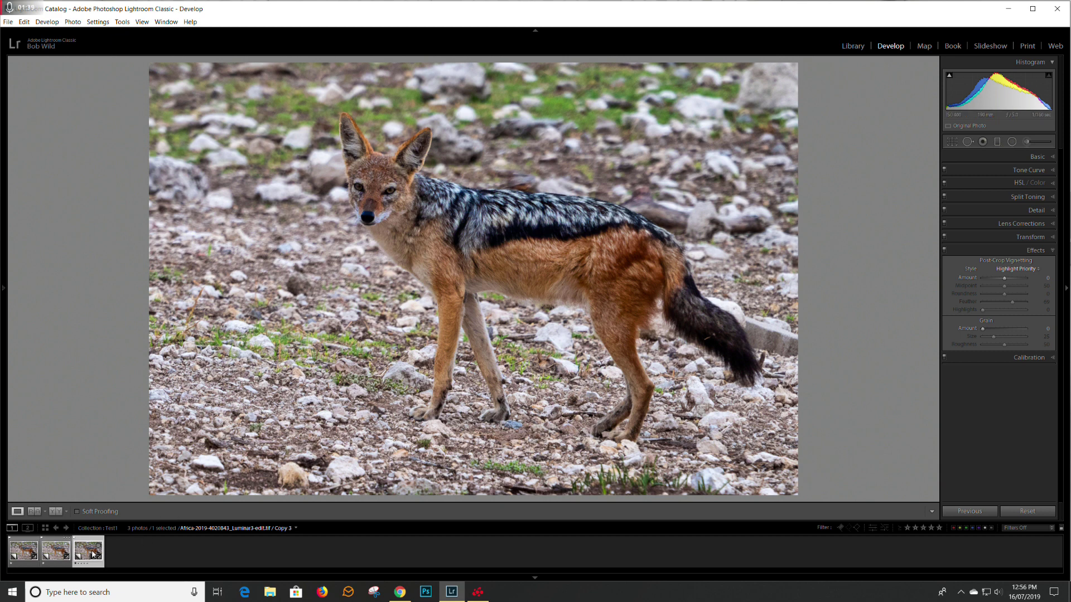
double_click(973, 276)
- On the second copy, draw a radial filter centred on the jackal's shoulder and shape it into a wide, flat ellipse
click(17, 556)
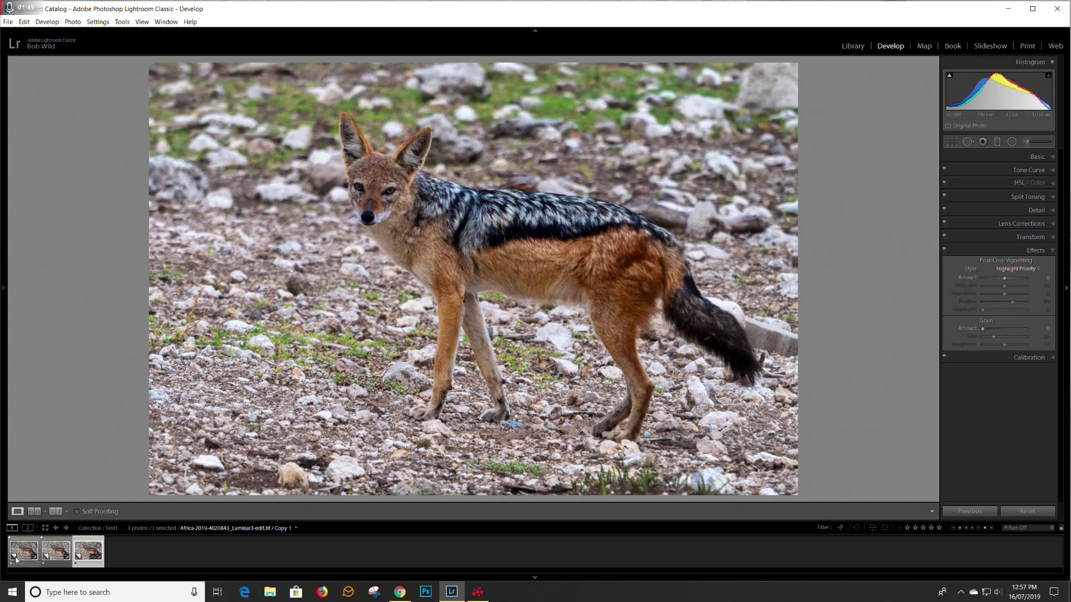
click(57, 555)
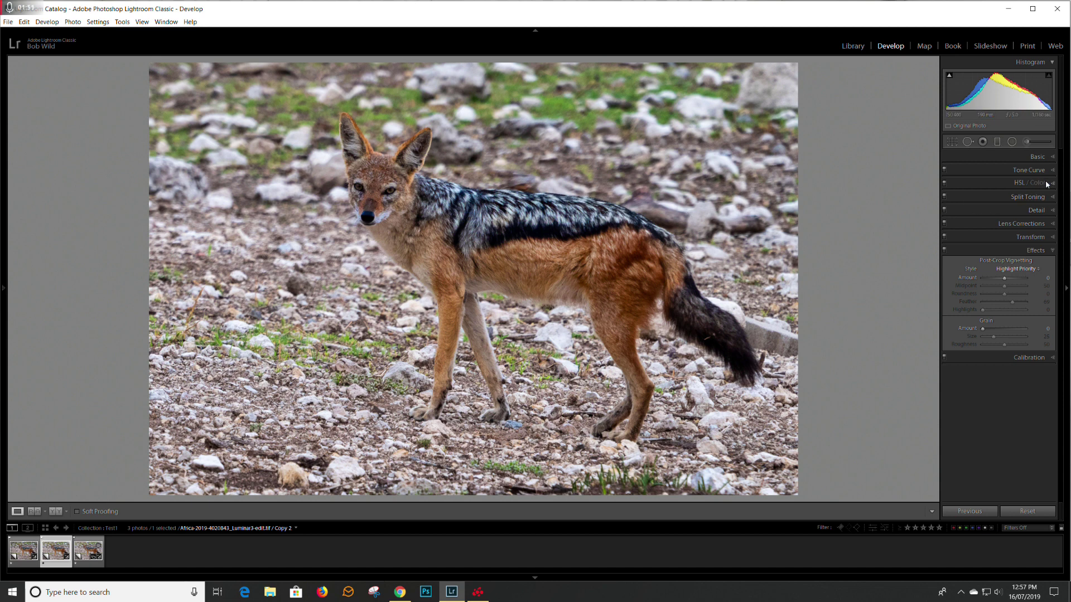
click(1029, 157)
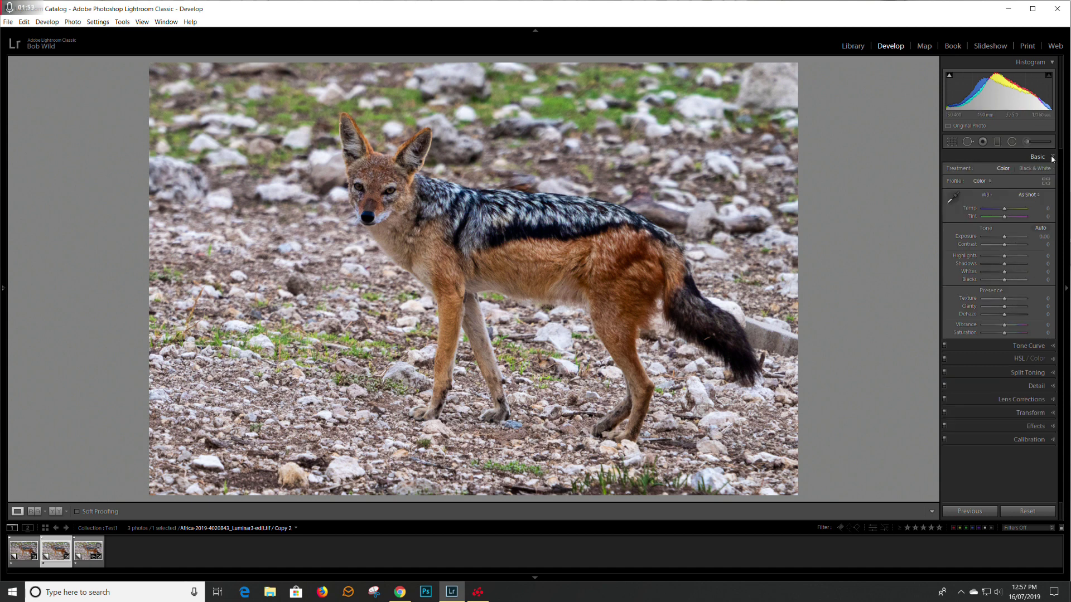
click(1011, 142)
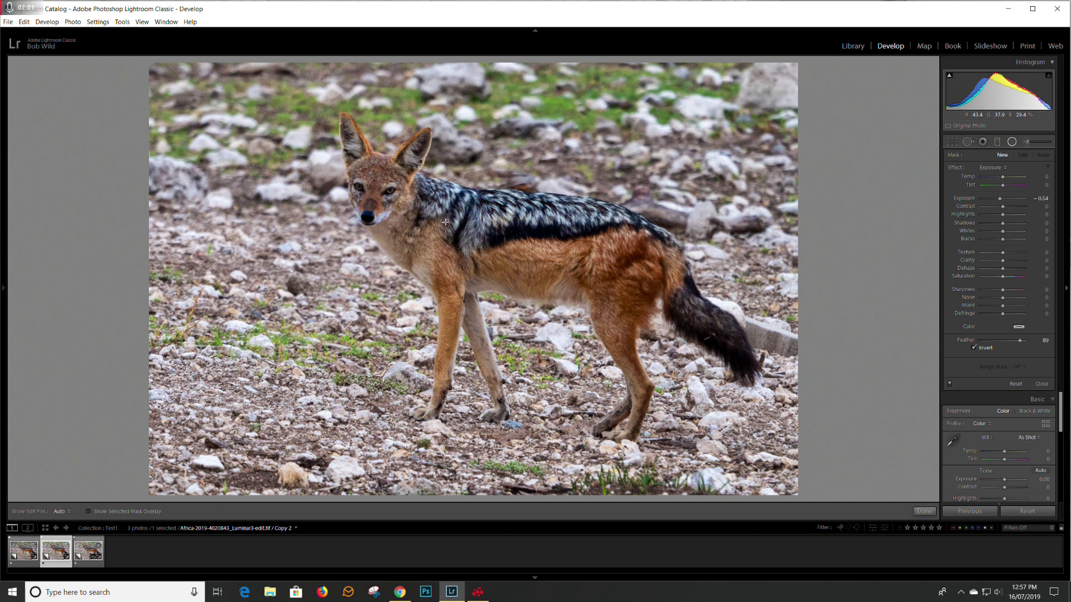
drag(466, 230, 750, 451)
drag(717, 334, 691, 334)
drag(769, 391, 765, 350)
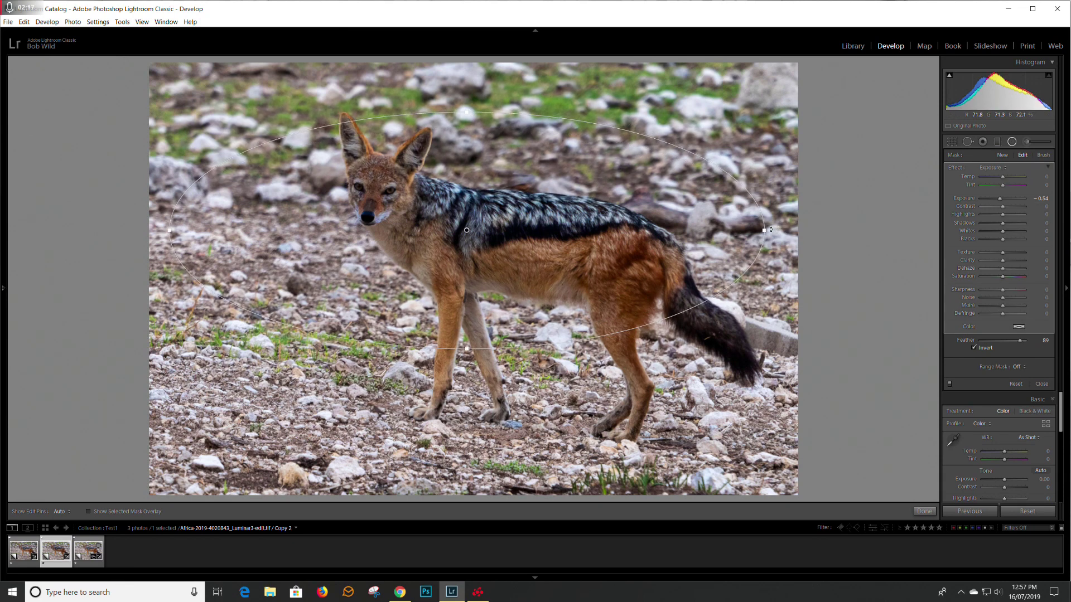
- Rotate, reposition and enlarge the radial ellipse so it follows the slope of the jackal's body, centred on its belly
drag(771, 231, 748, 347)
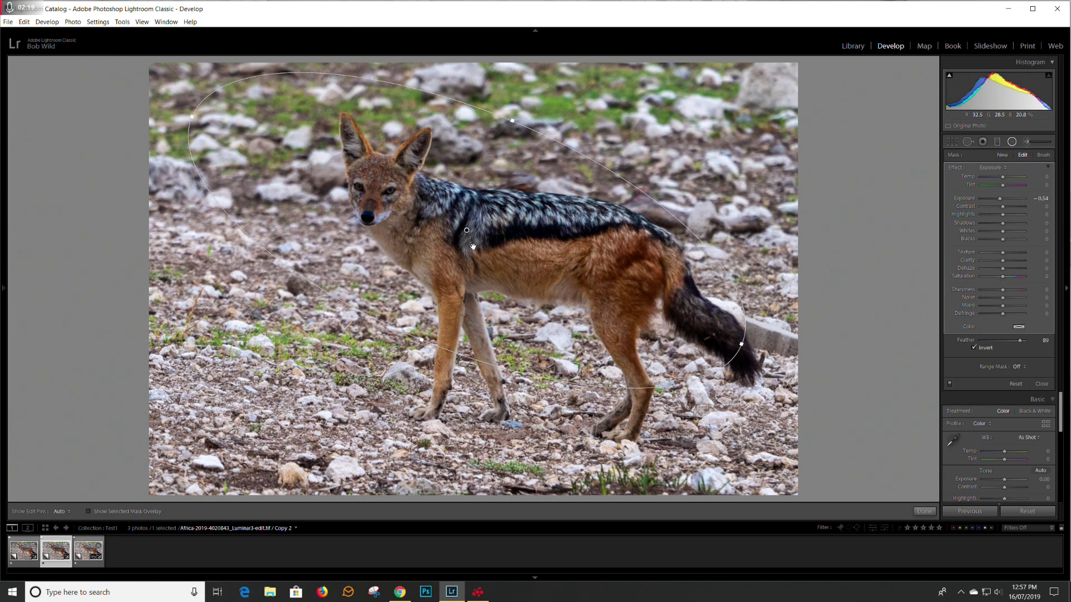
drag(466, 230, 519, 262)
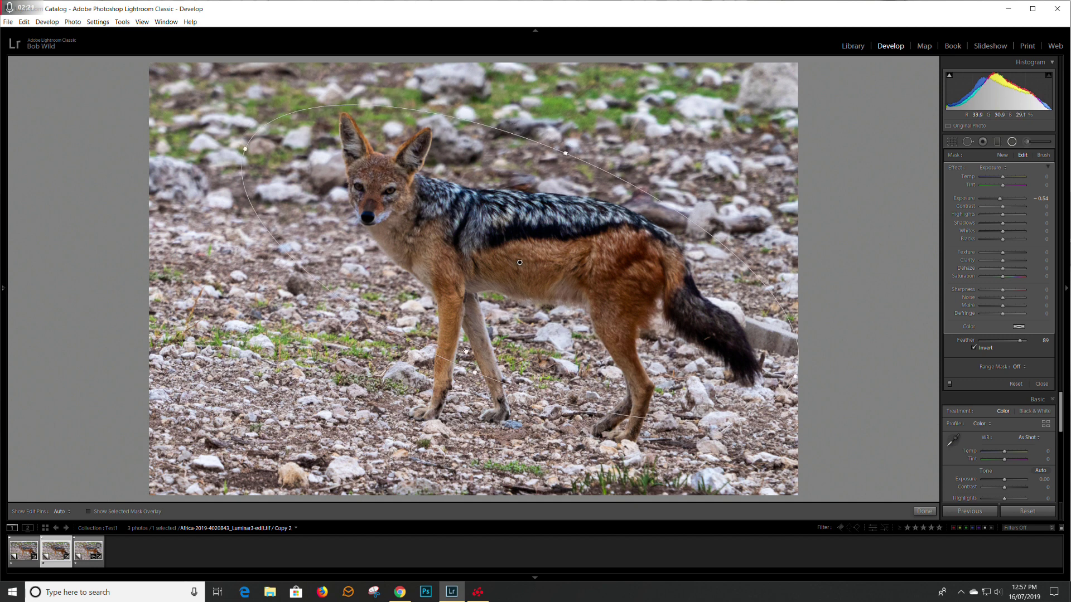
drag(474, 372, 463, 400)
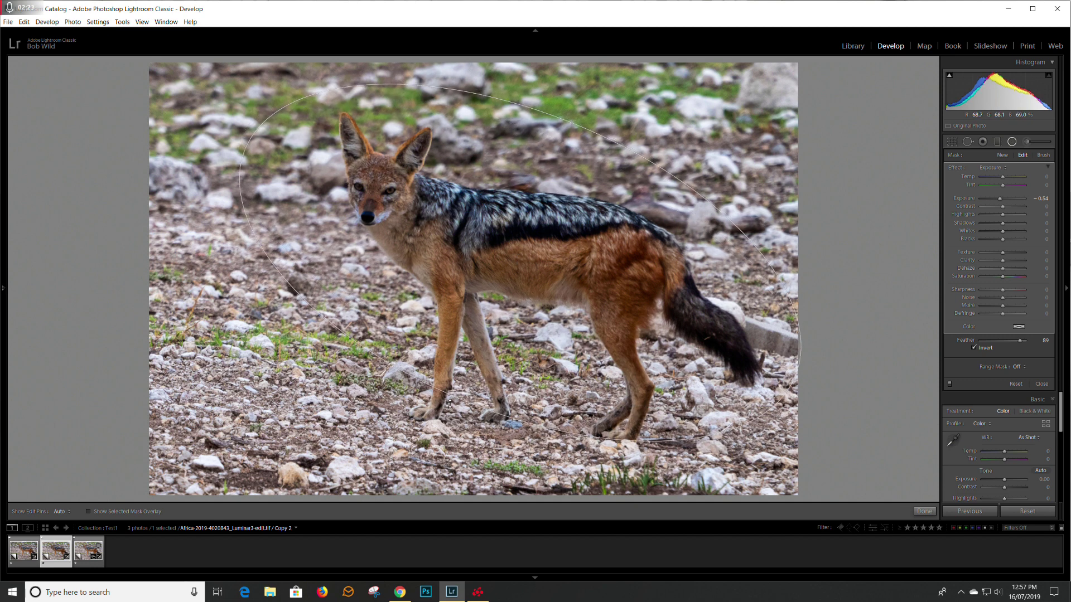
drag(522, 259, 508, 281)
drag(441, 420, 447, 428)
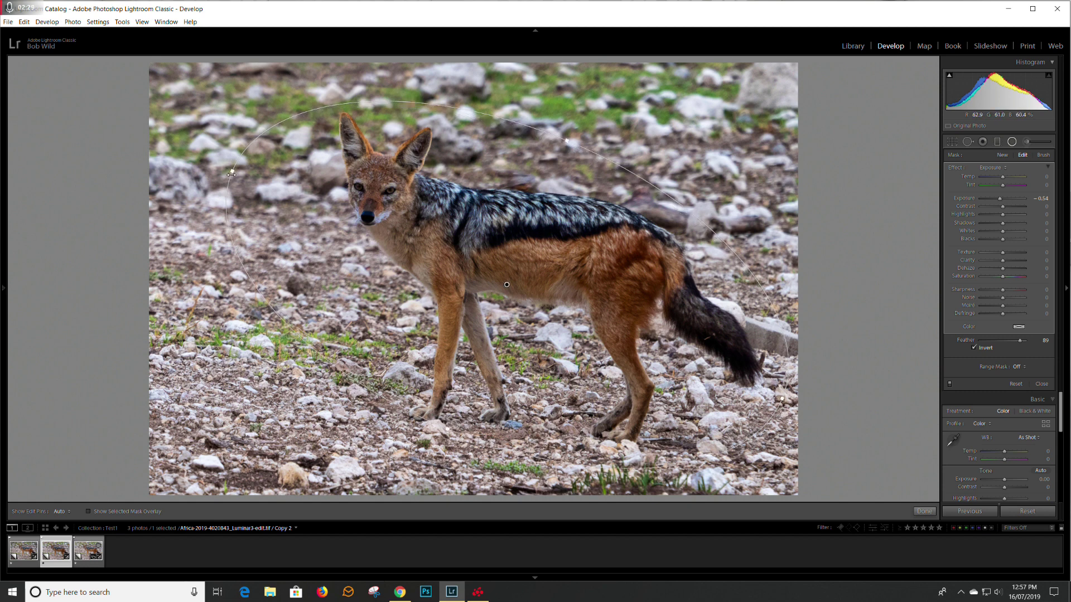
drag(230, 172, 224, 168)
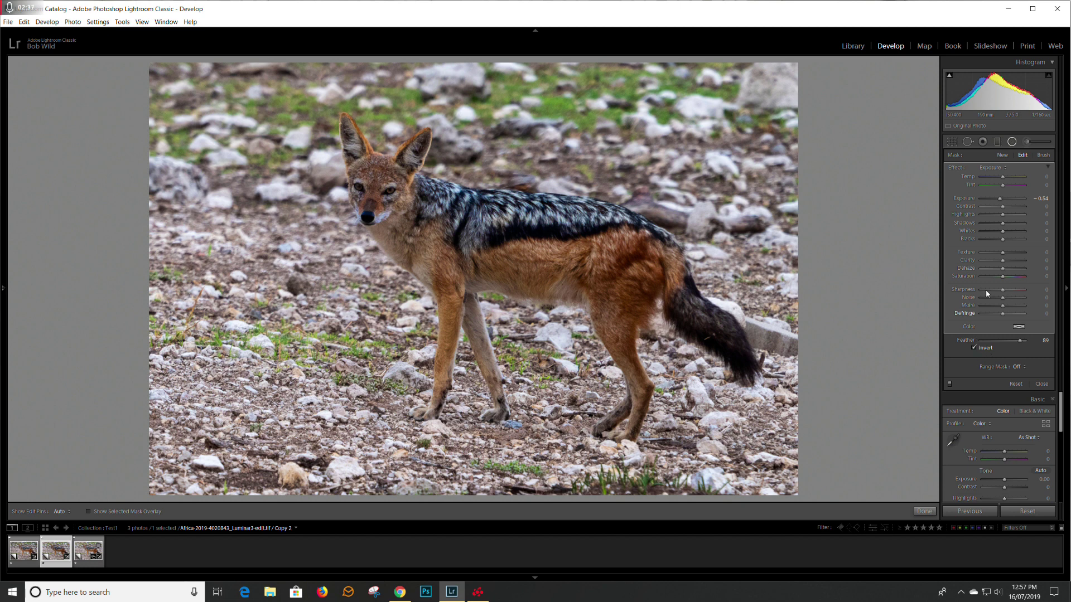
- Set the radial filter's exposure to 0.46 and the photo's overall basic exposure to -0.73
double_click(1001, 202)
drag(1004, 201, 1006, 198)
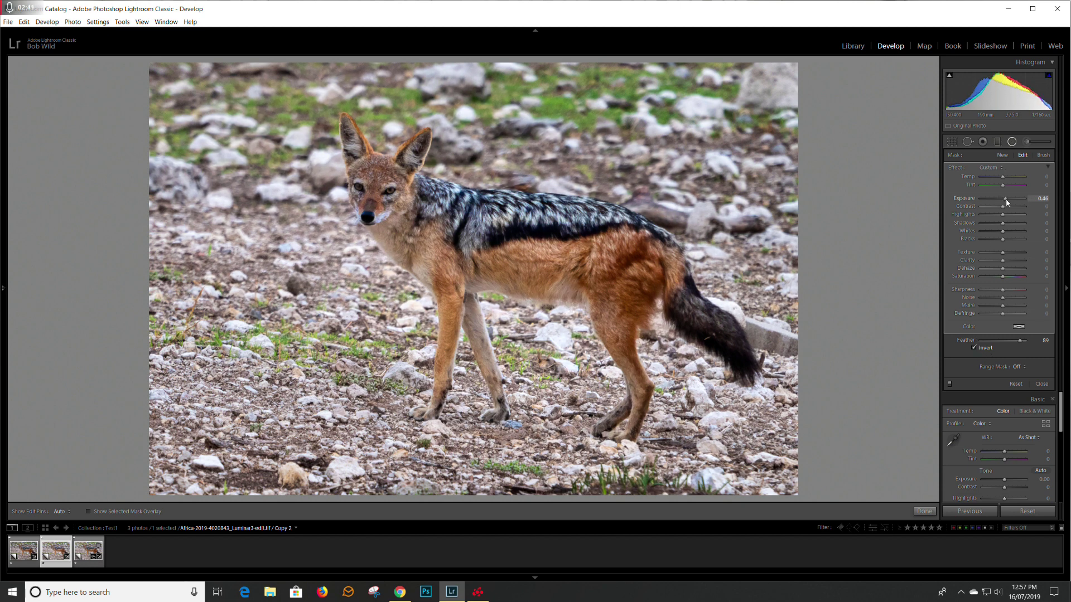
click(1065, 406)
click(1066, 287)
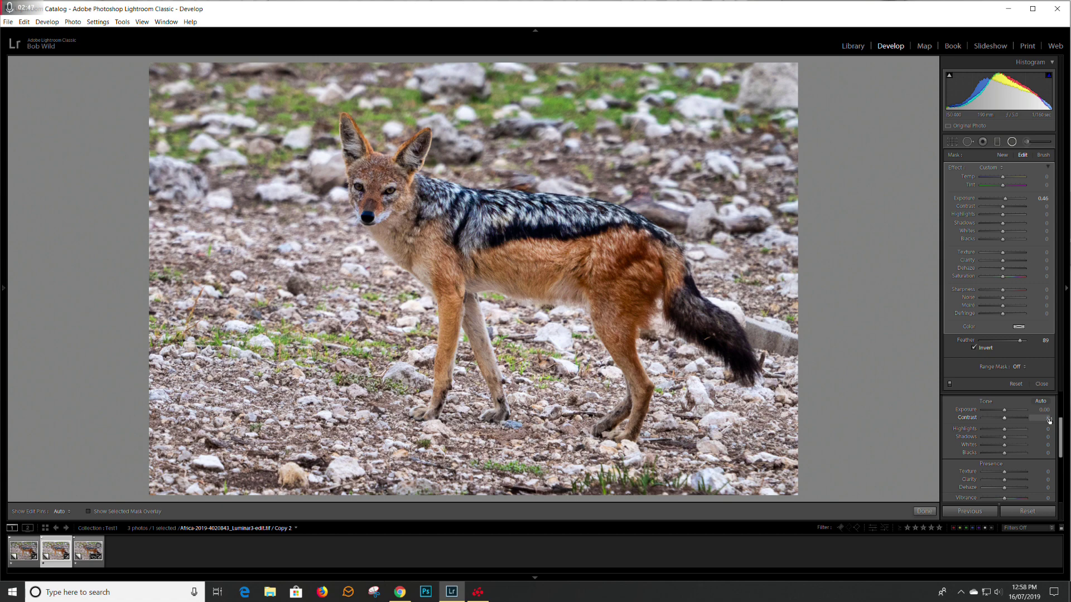
scroll(1061, 421, down, 2)
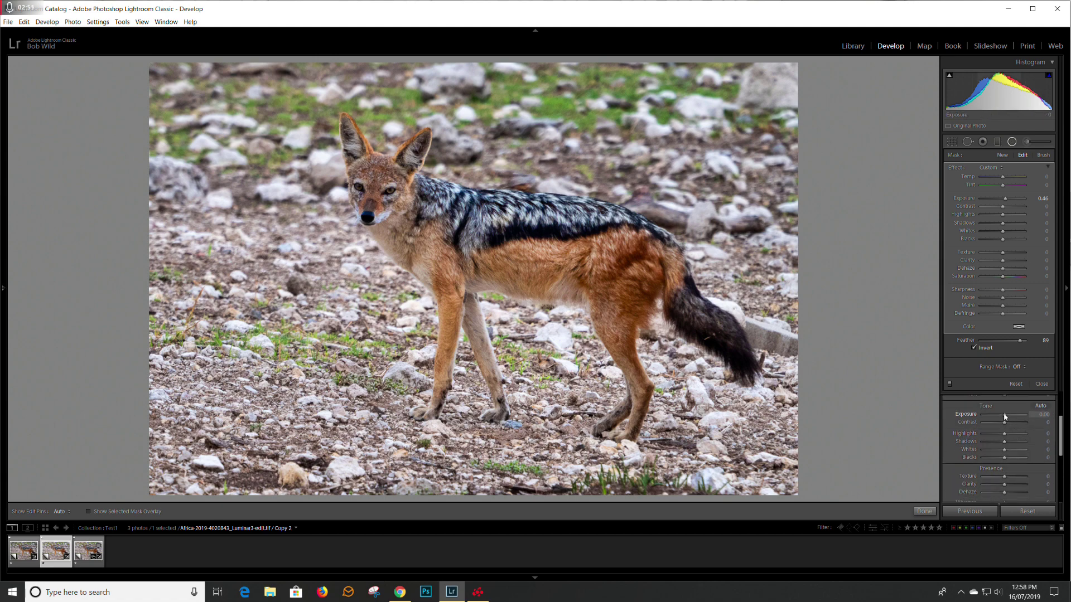
drag(1004, 416, 1000, 416)
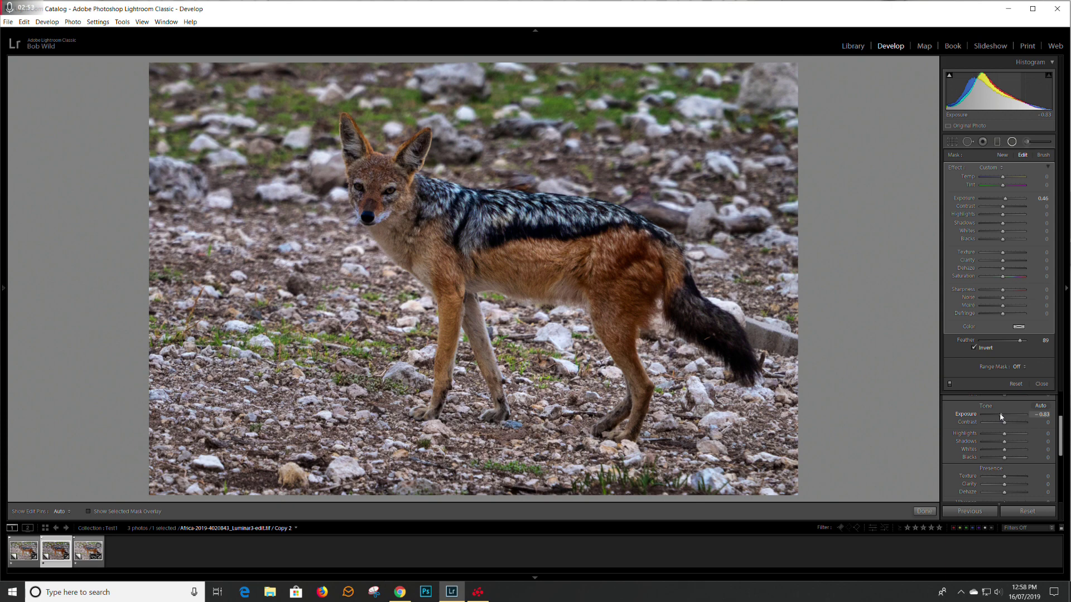
drag(1000, 416, 1004, 416)
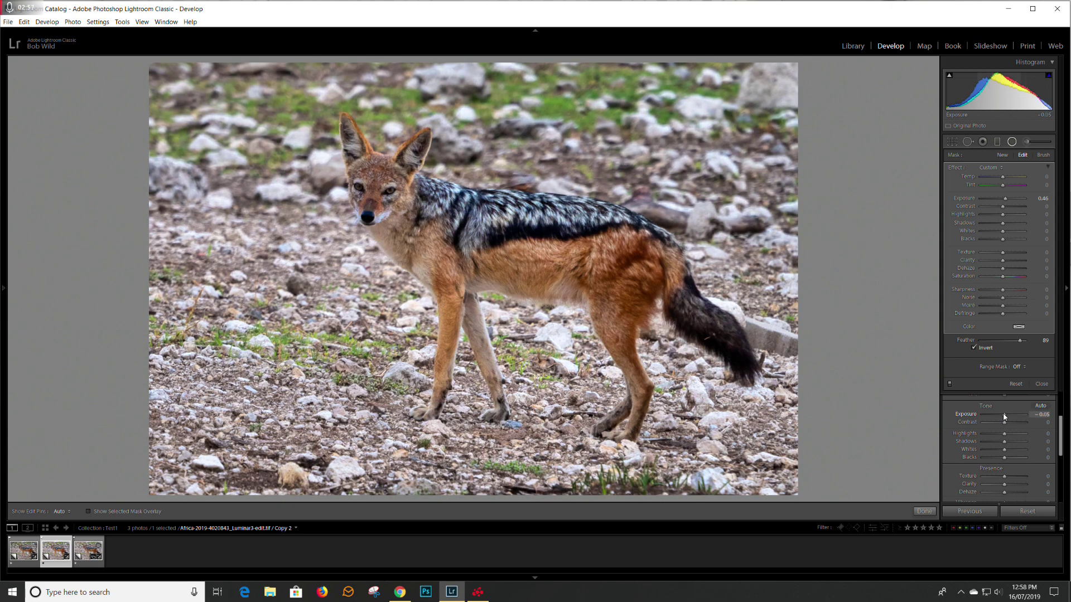
drag(1004, 416, 1001, 416)
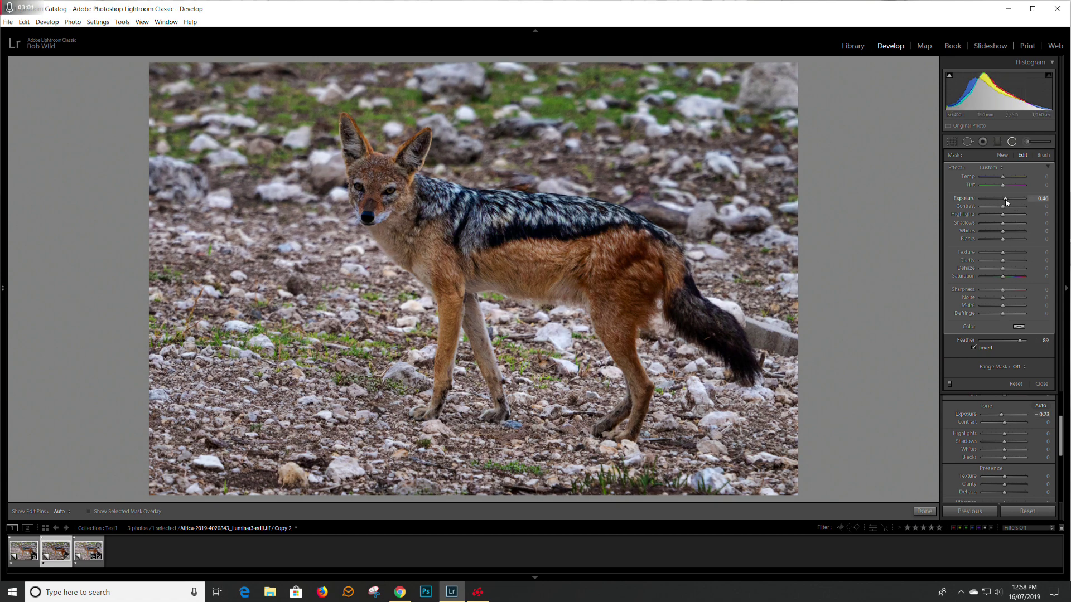
- Adjust the radial filter's exposure to about 0.38 and, using the mask overlay as a temporary guide, set its feather to 62
drag(1007, 203, 1010, 201)
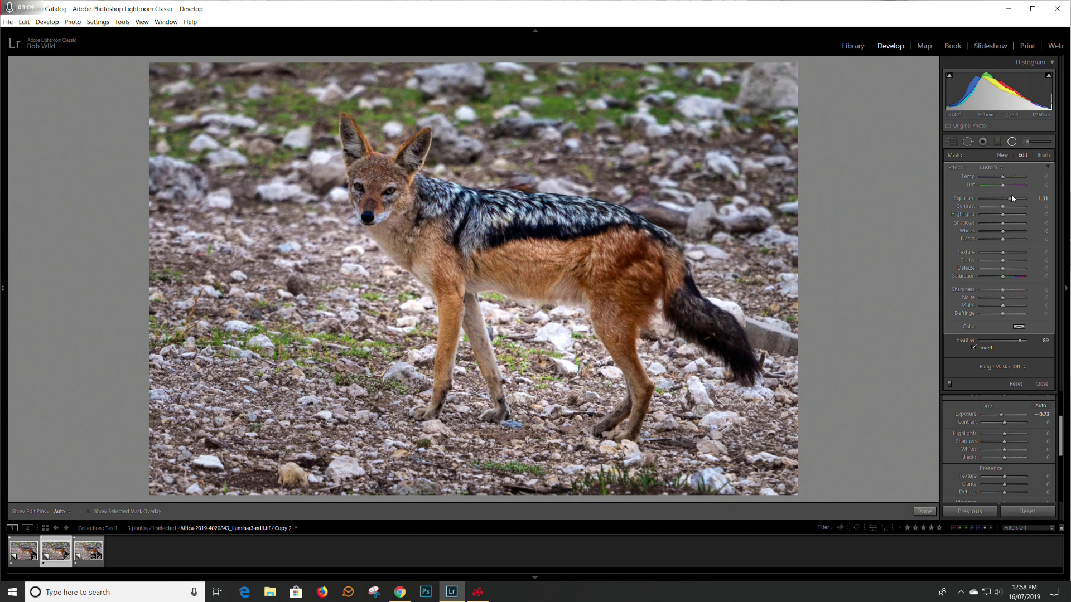
drag(1011, 196, 1006, 199)
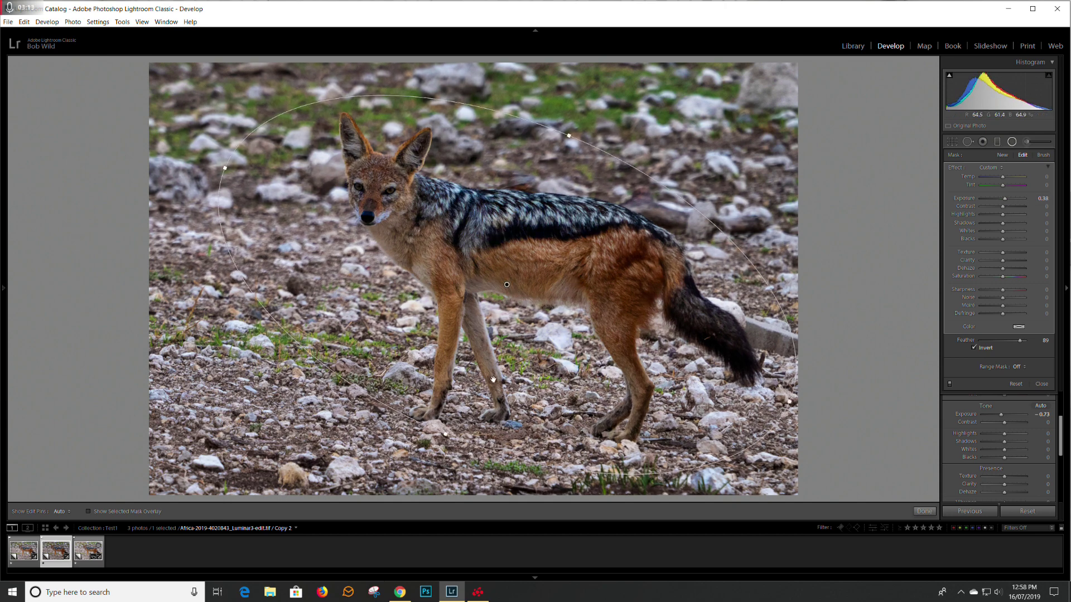
click(88, 511)
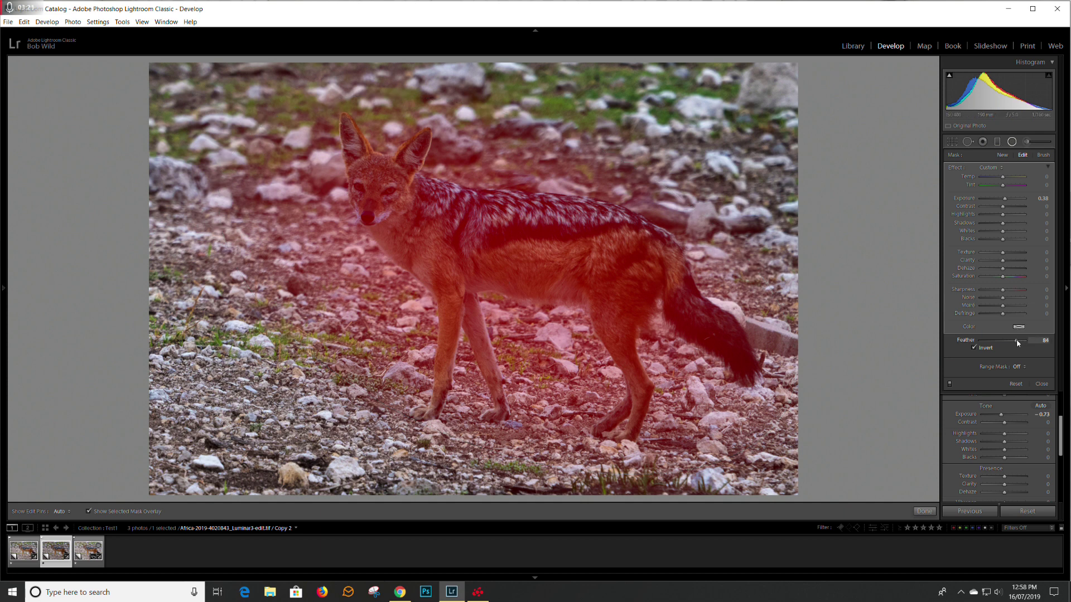
drag(1012, 340, 1010, 339)
click(89, 511)
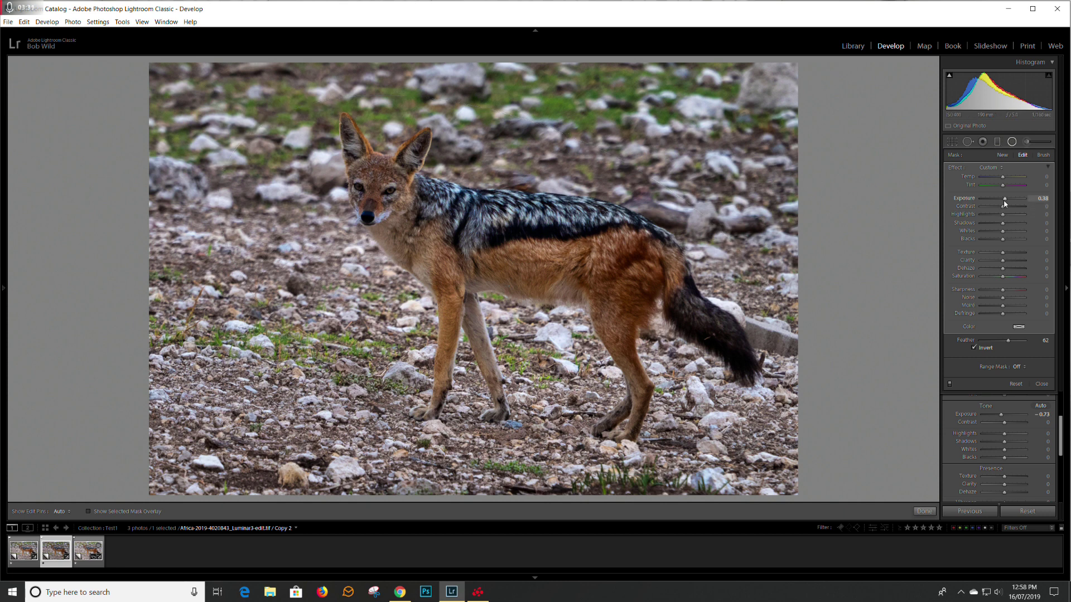
- Raise the radial filter's exposure to 0.85 and lower the photo's overall exposure to -1.02
drag(1003, 200, 1006, 204)
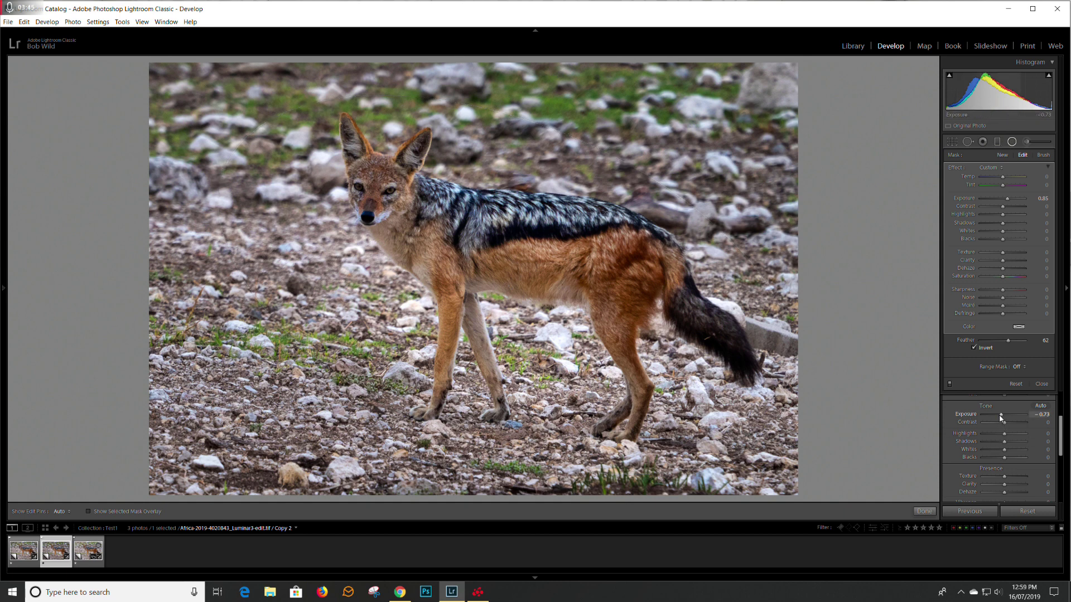
drag(1000, 418, 999, 417)
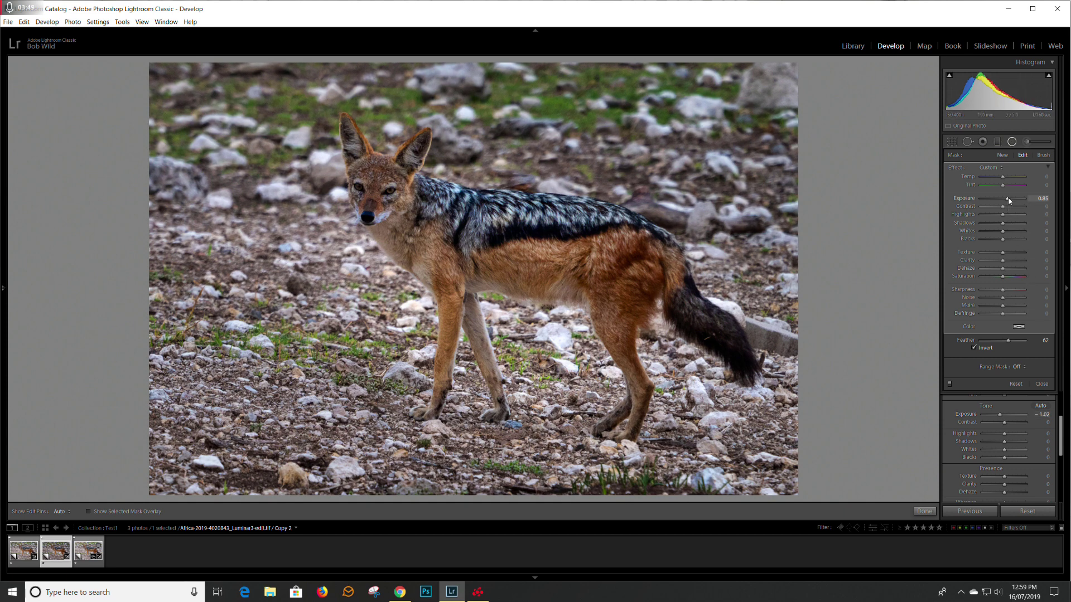
- Raise the radial filter's exposure to 1.46, then narrow its ellipse slightly and recentre it a little closer to the jackal's hindquarters
drag(1008, 198, 1012, 199)
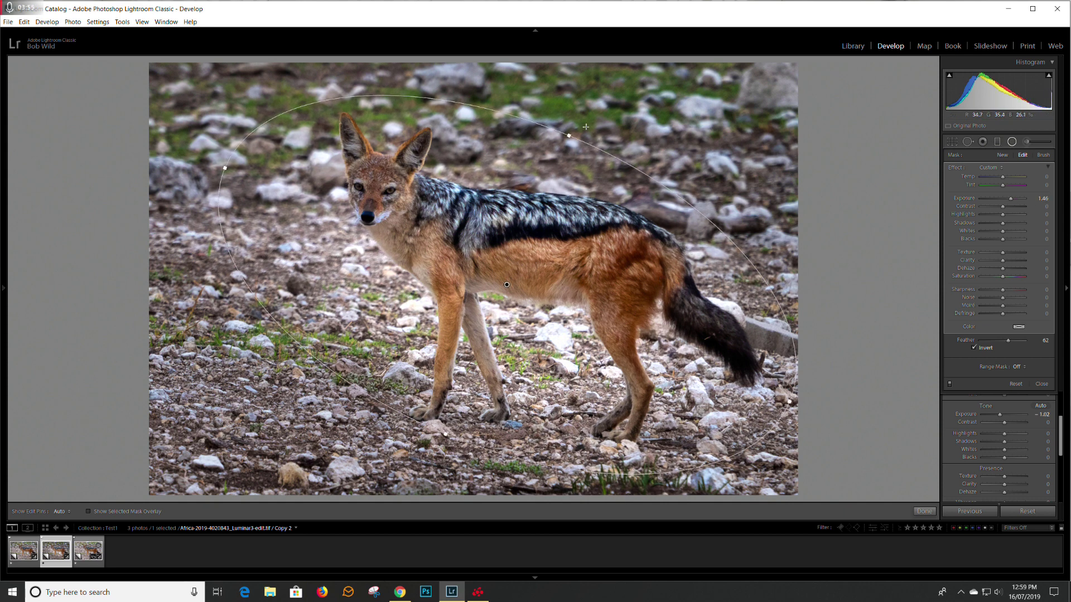
drag(569, 136, 569, 132)
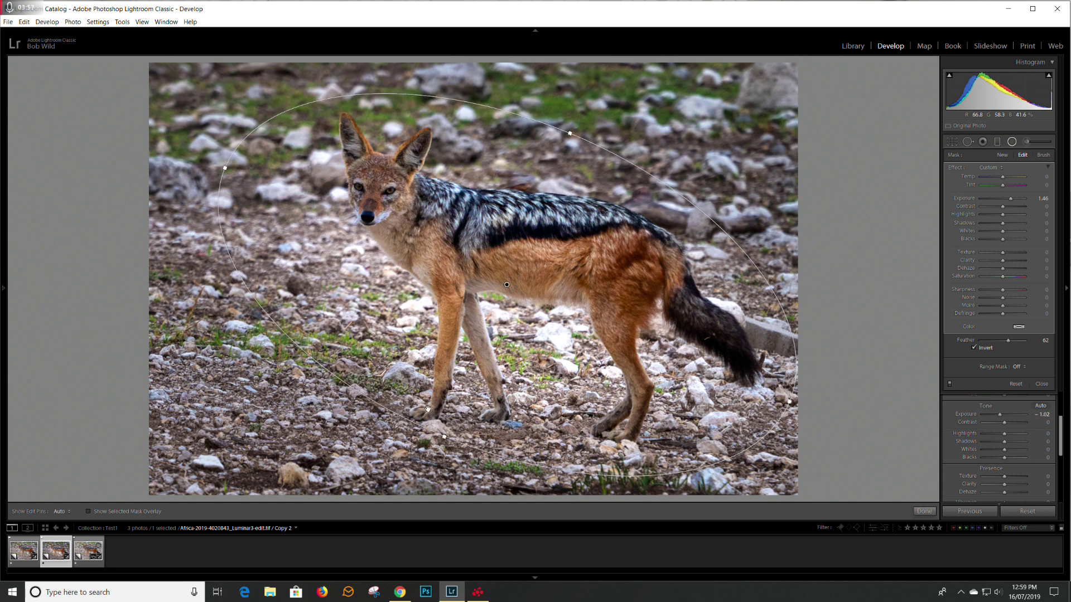
drag(444, 436, 442, 441)
drag(223, 169, 244, 176)
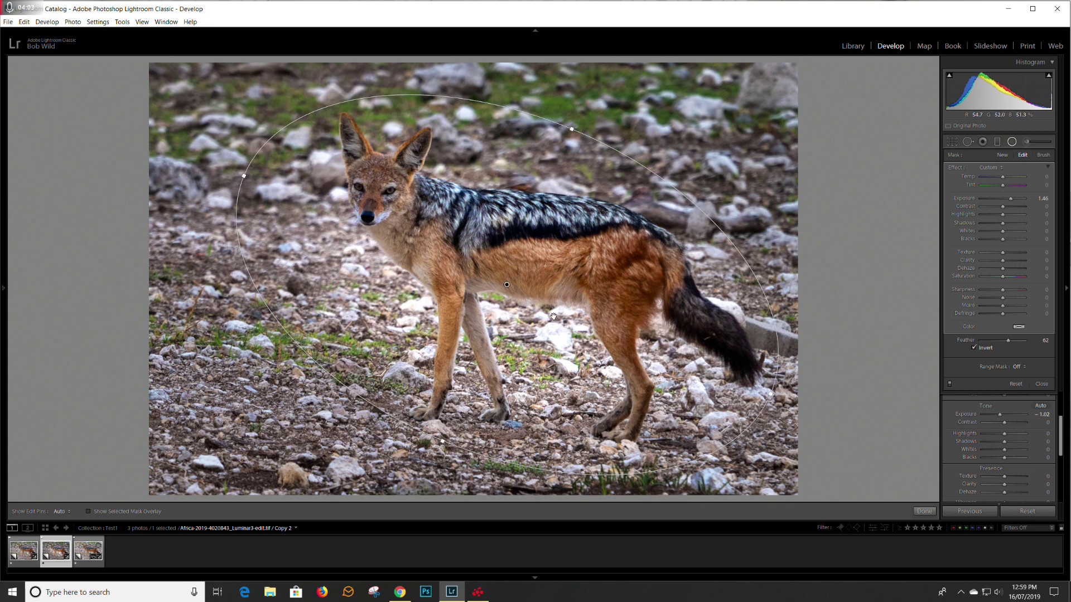
drag(506, 285, 514, 285)
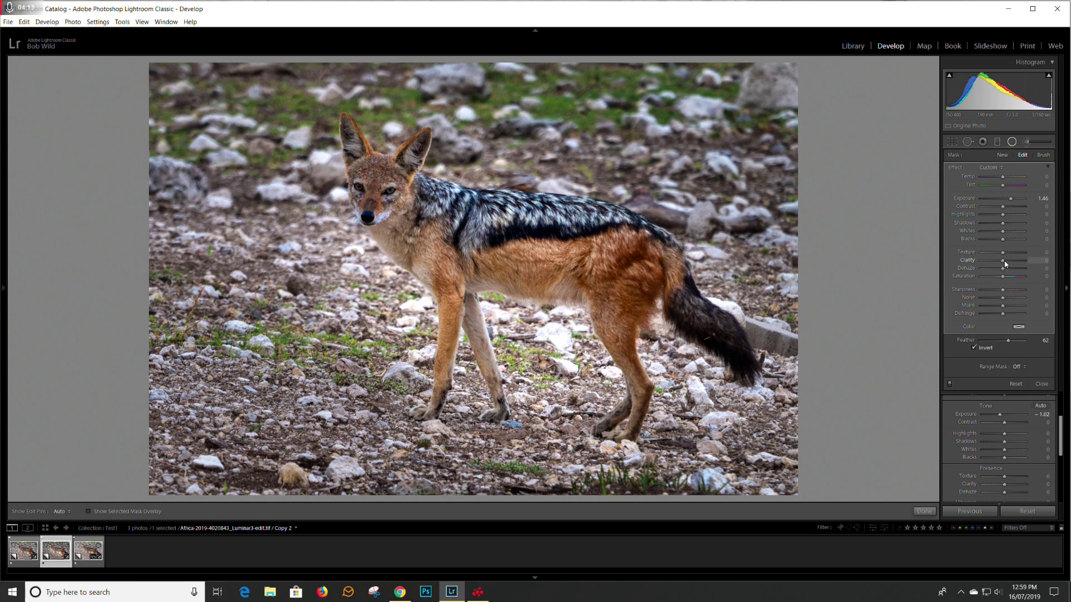
- Set the radial filter's clarity to 12, check its coverage with the mask overlay, and finish the filter edit
drag(1006, 263, 1008, 264)
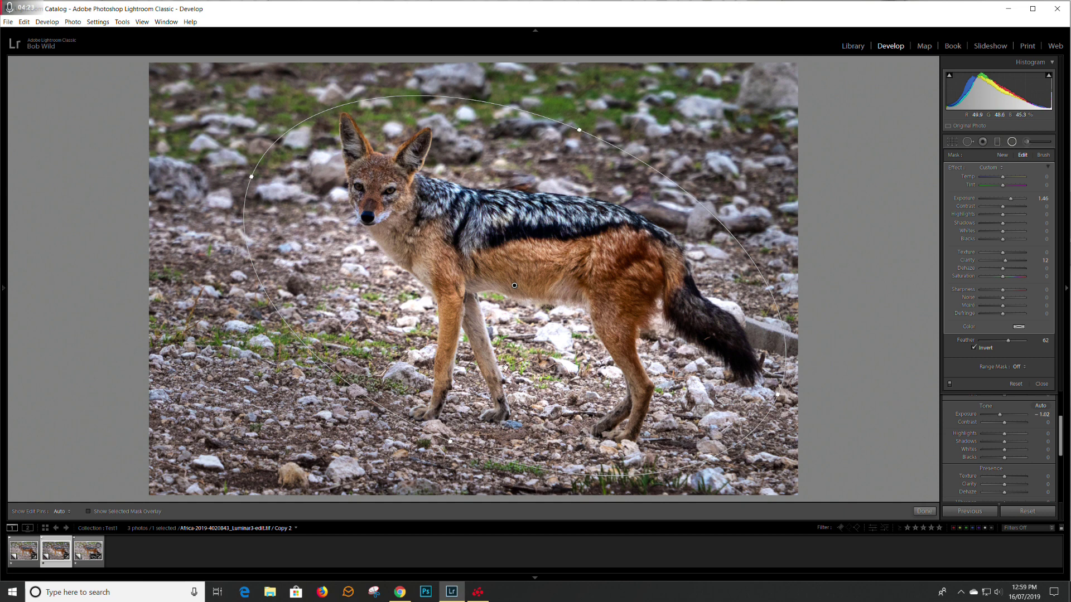
click(88, 510)
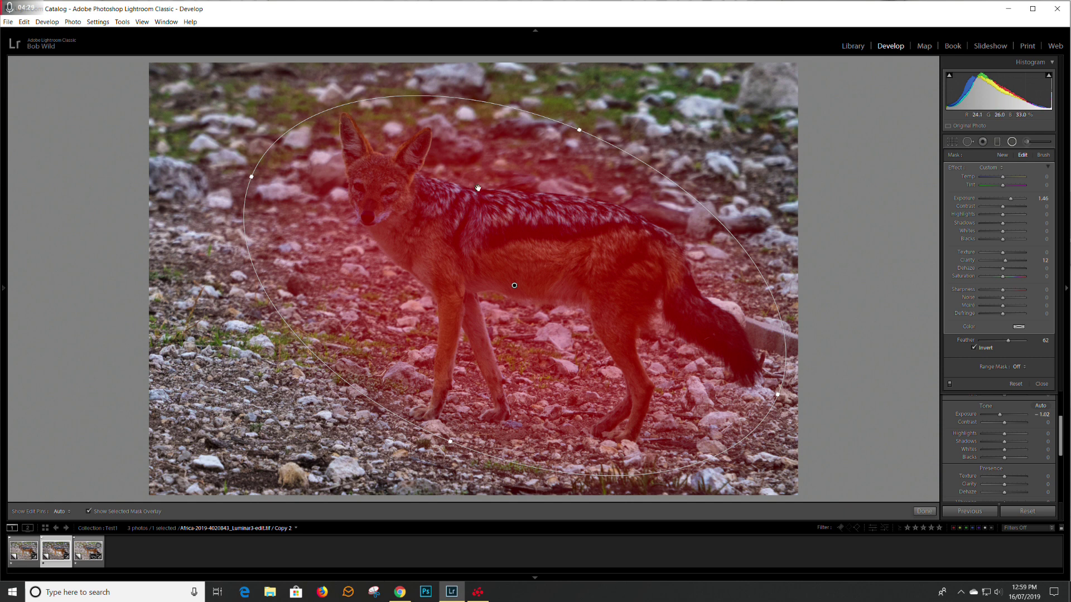
click(88, 511)
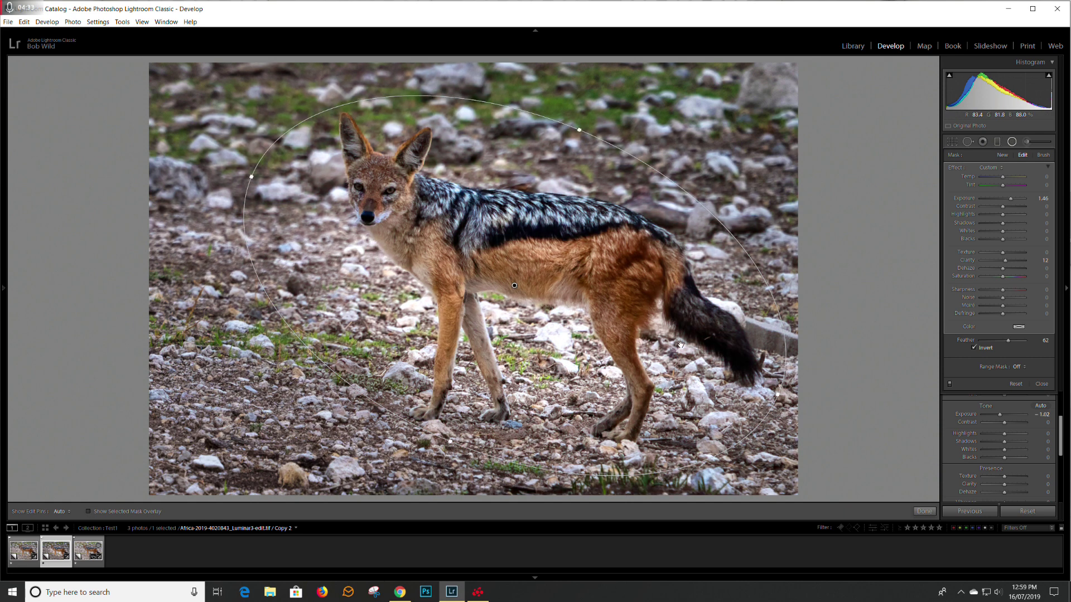
click(926, 511)
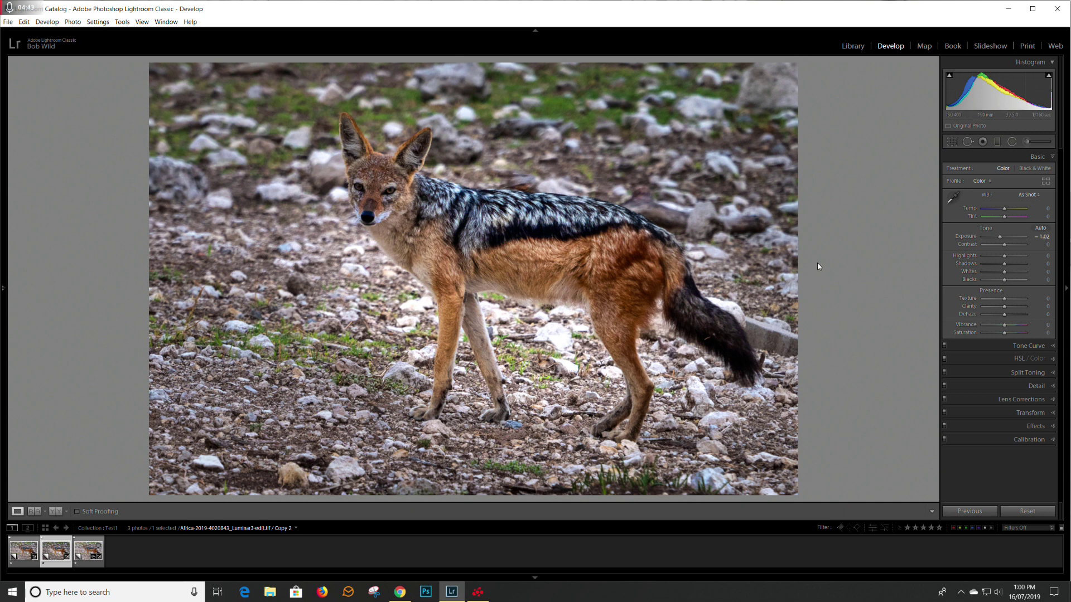
- Reselect the existing radial filter and set its erase brush to feather 73 and flow 58, temporarily hiding the edit pin
click(1011, 141)
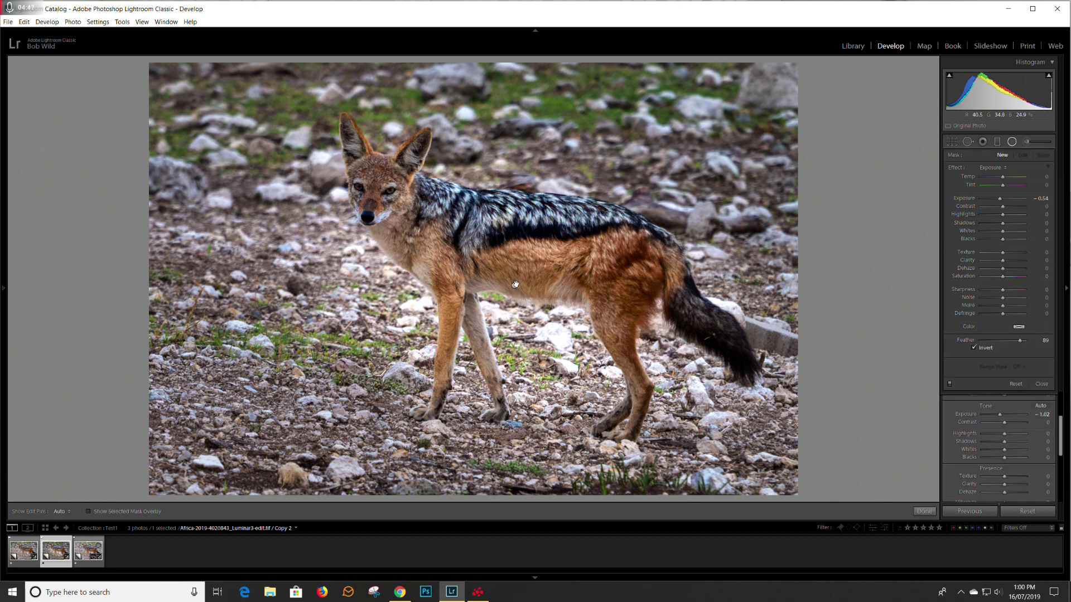
click(515, 285)
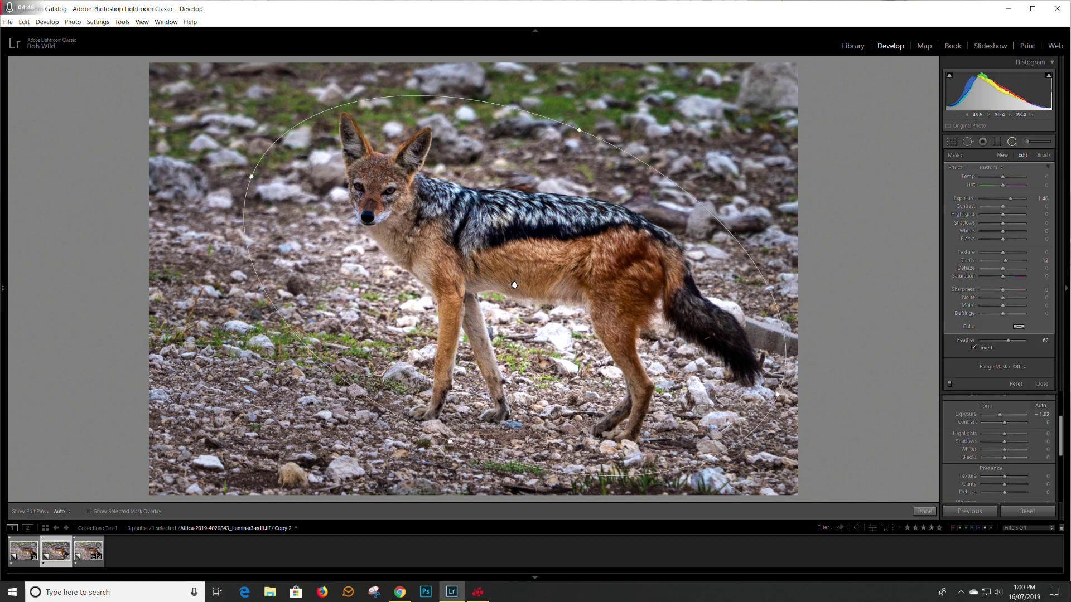
click(1042, 155)
click(1017, 339)
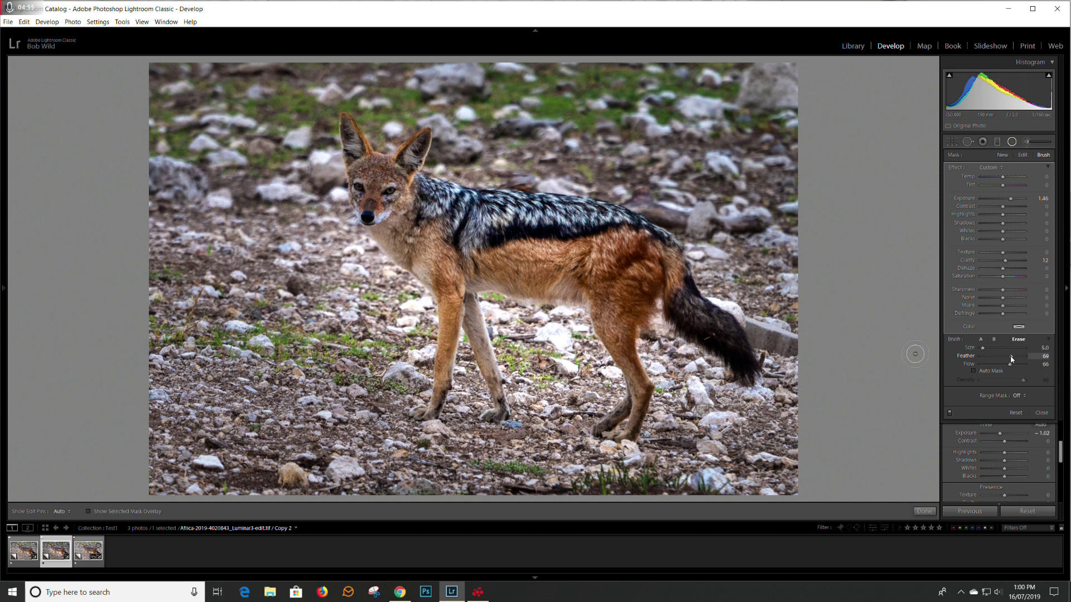
drag(1014, 359, 1017, 365)
drag(1001, 367, 1005, 367)
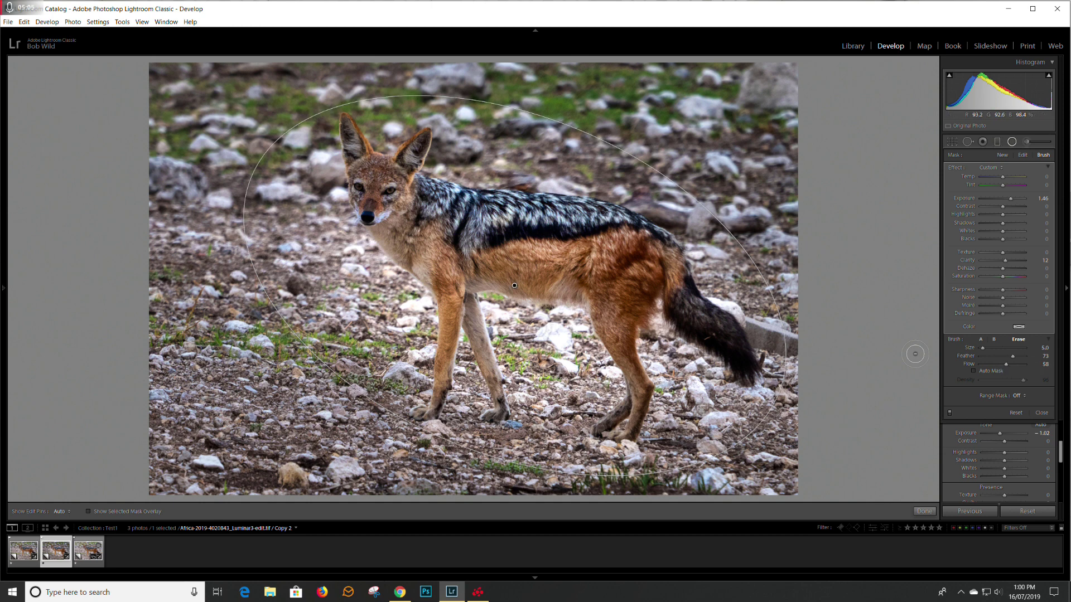
key(h)
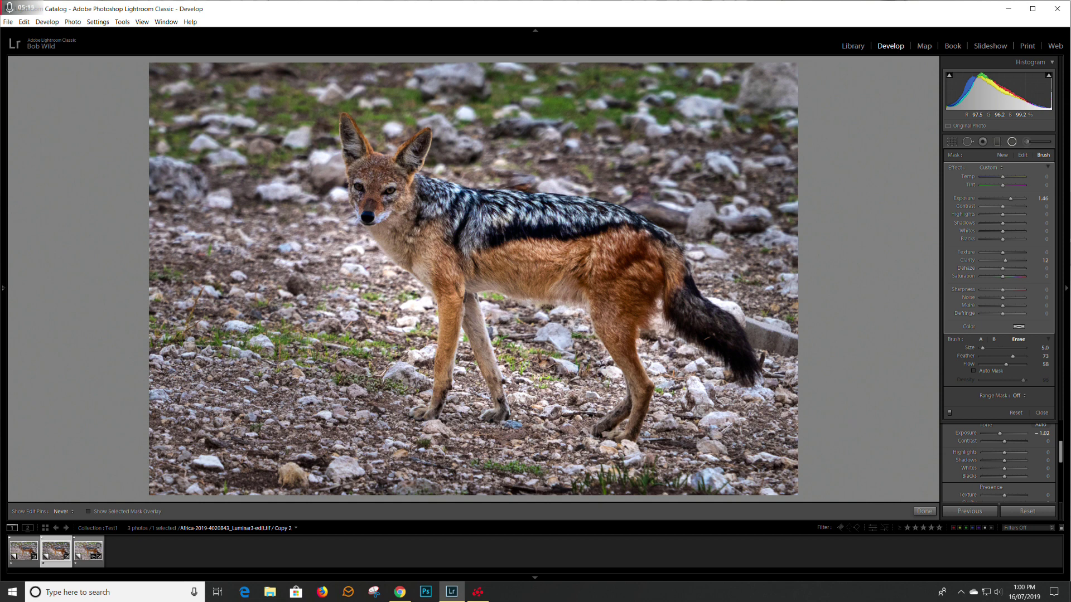
key(h)
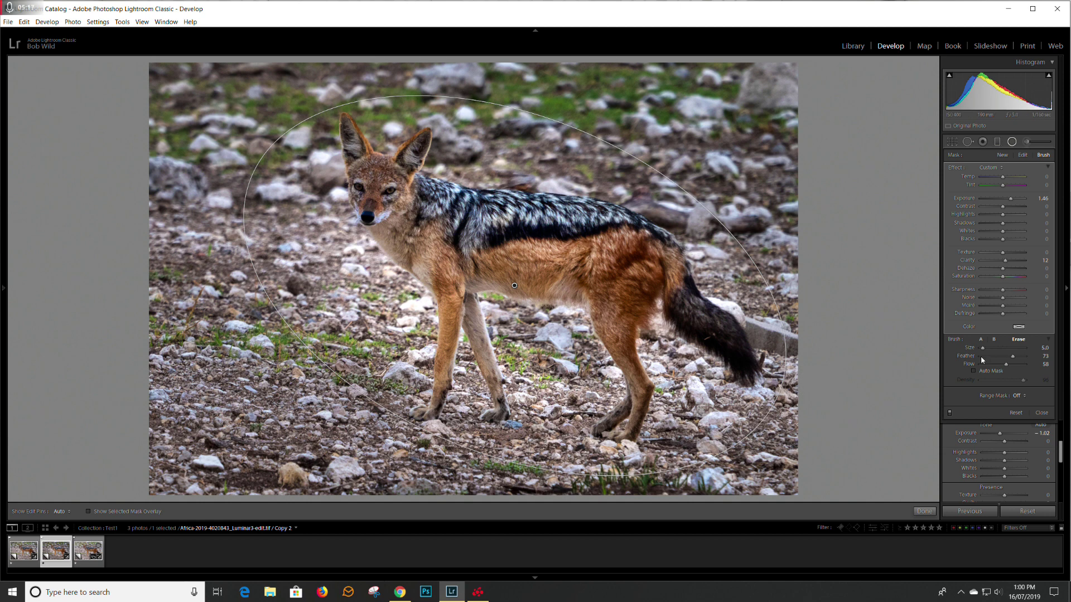